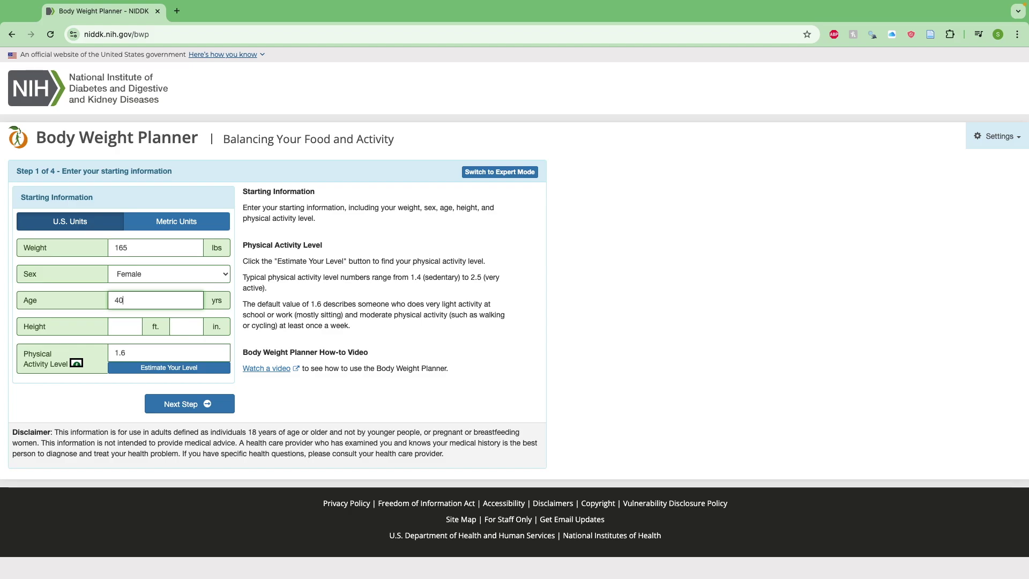
Enter a height of 5 ft 3 in and a physical activity level of 1.4 in the starting information
left_click(125, 326)
type("5")
key("Tab")
type("3")
key("Tab")
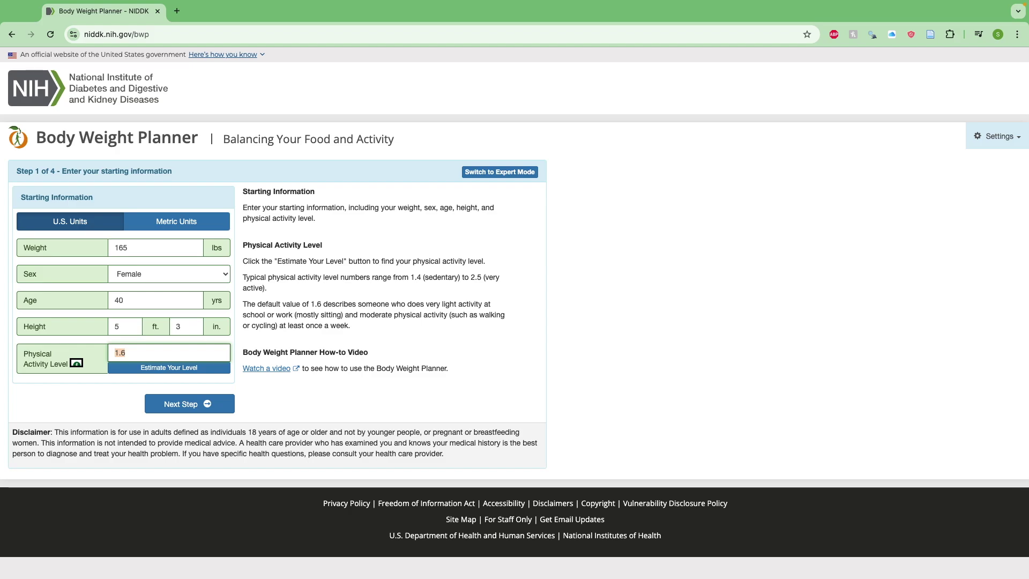
type("1.4")
Estimate the physical activity level with Very Light for both work and leisure, save it, and continue to the weight goal
left_click(167, 370)
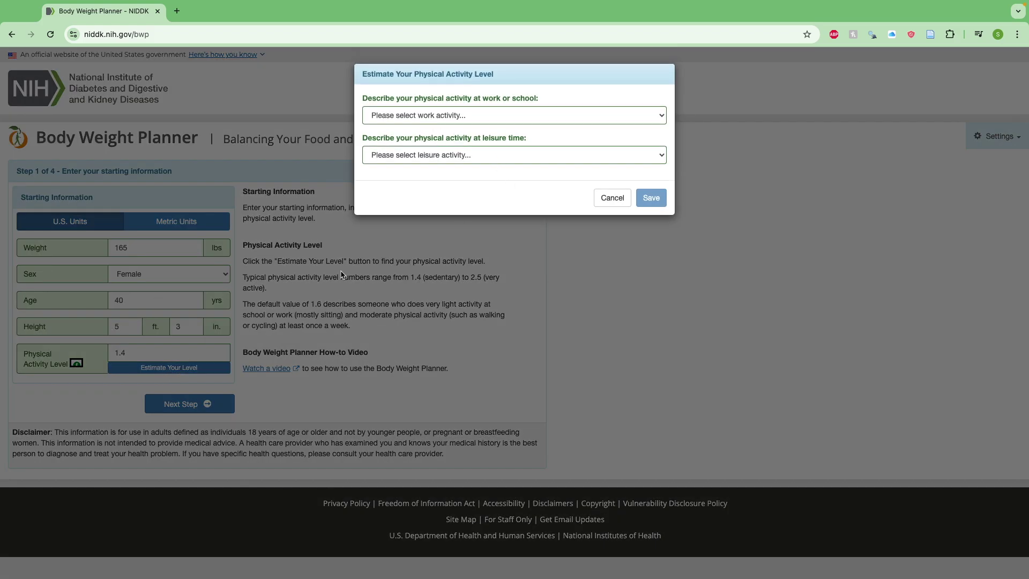
left_click(479, 114)
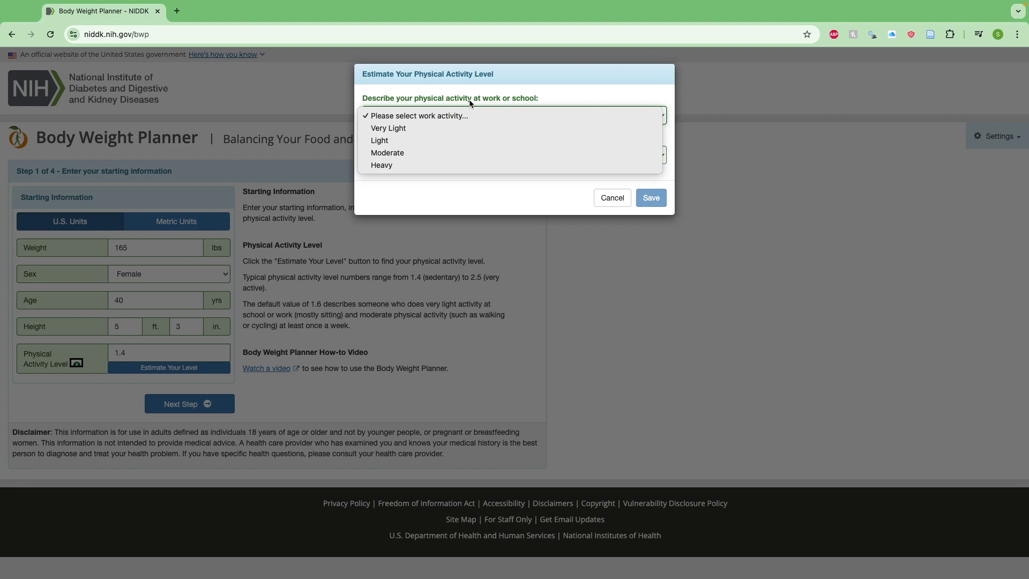
mouse_move(430, 128)
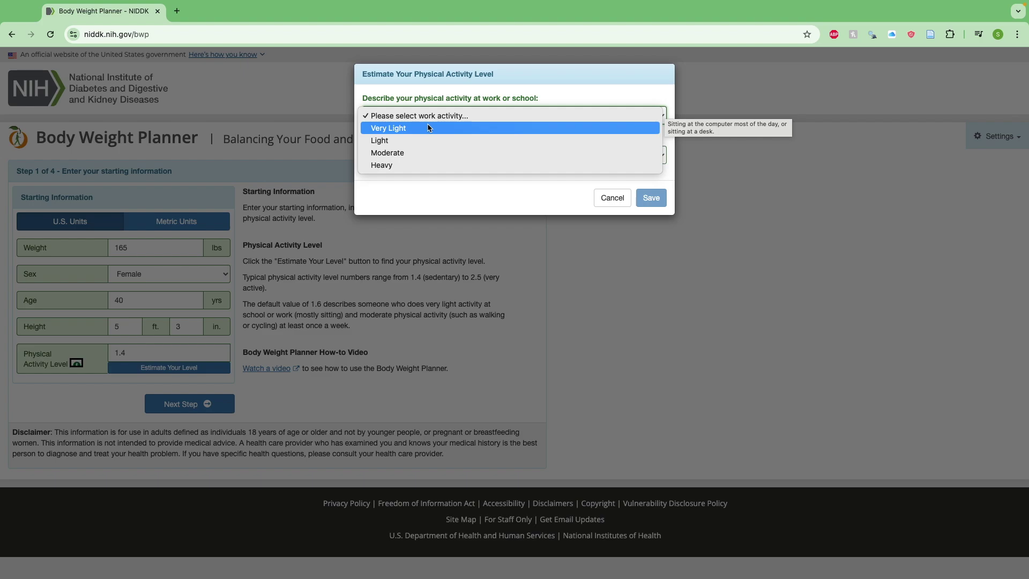
left_click(429, 128)
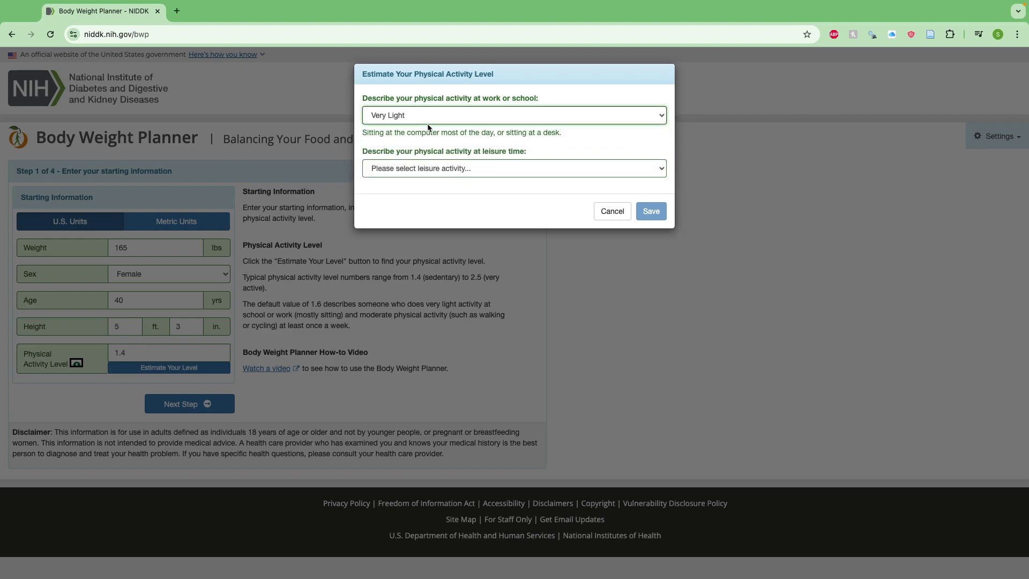
left_click(452, 170)
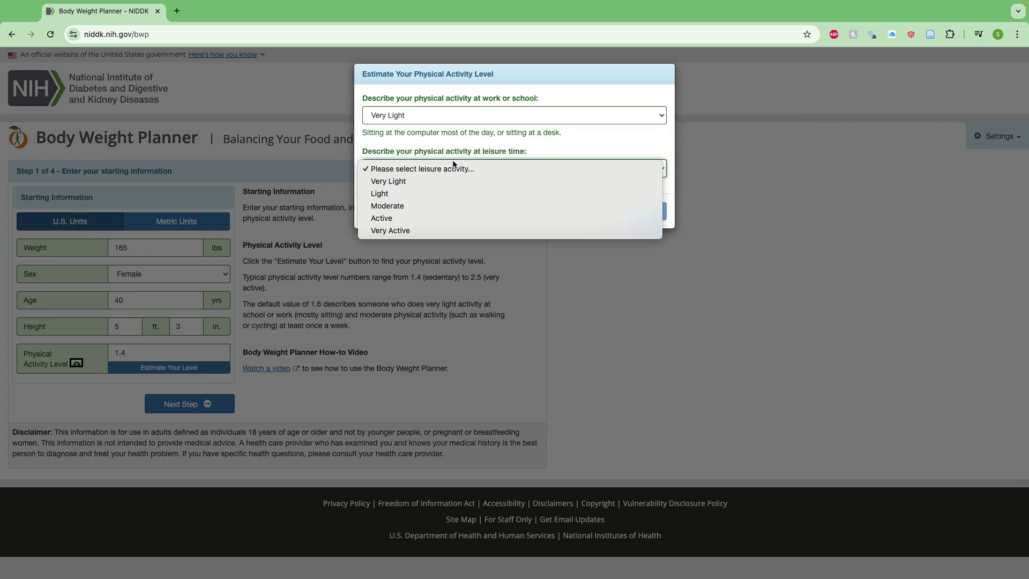
left_click(408, 181)
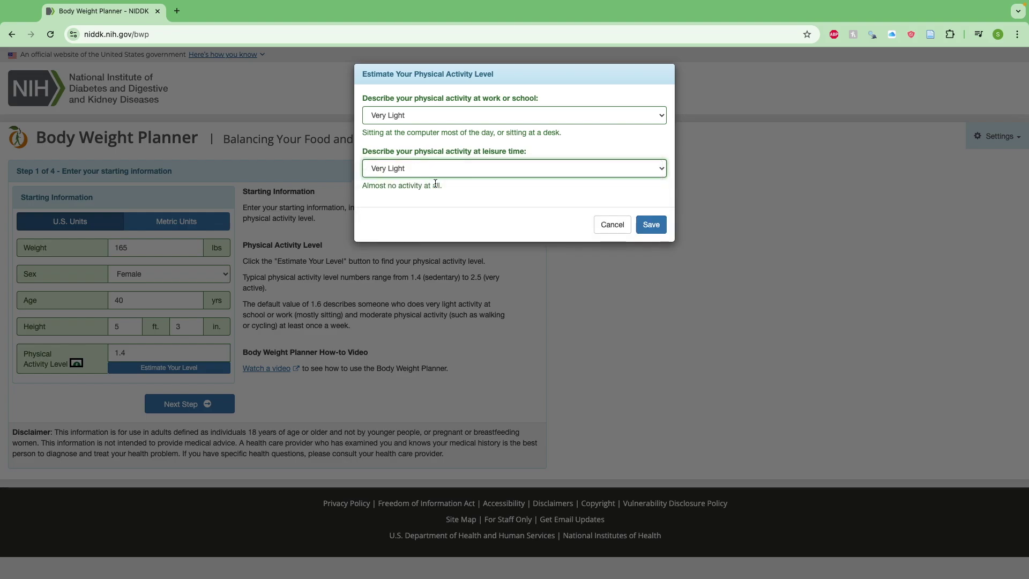
left_click(651, 230)
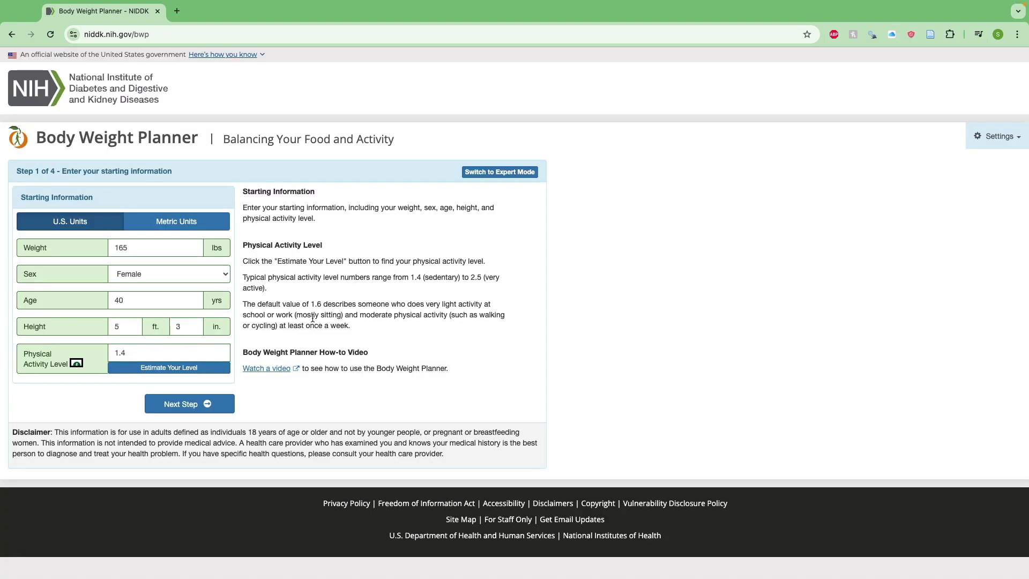
left_click(191, 406)
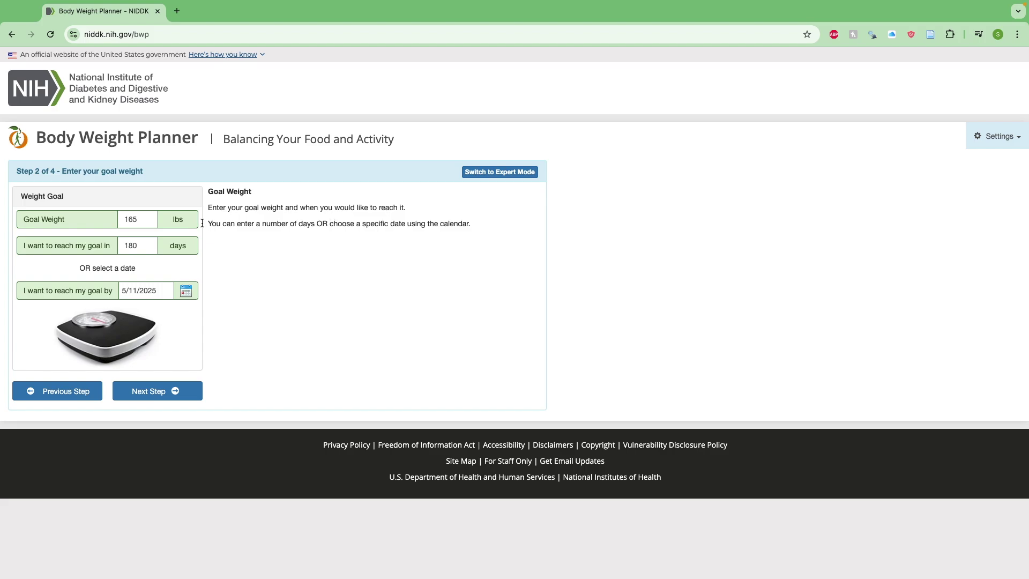
Set the goal weight to 149 lbs and continue to the physical activity change
left_click(137, 223)
key("BackSpace")
key("BackSpace")
type("49")
key("Tab")
left_click(178, 392)
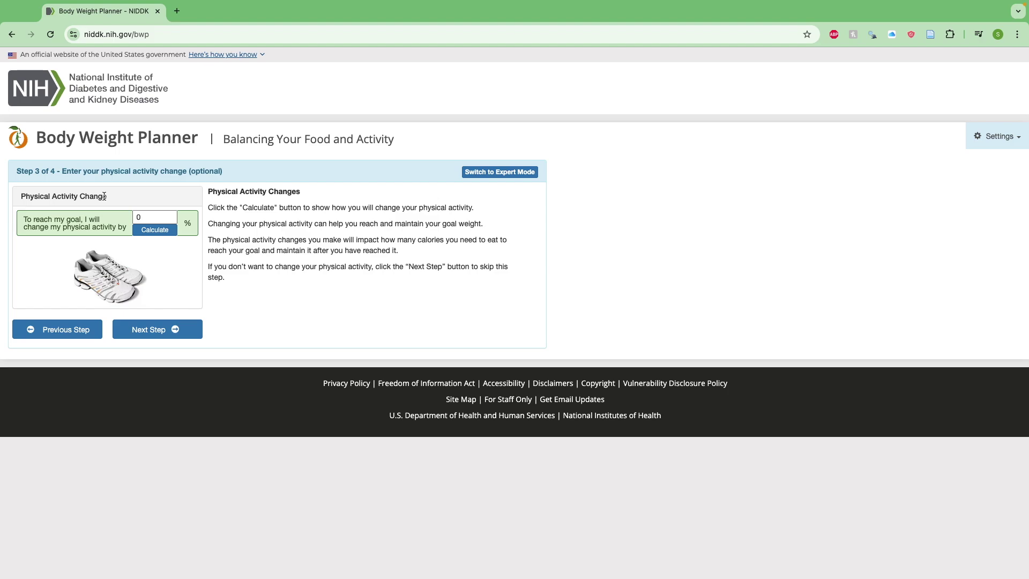
Start calculating the physical activity change by adding Medium Walking for 15 minutes
left_click(159, 232)
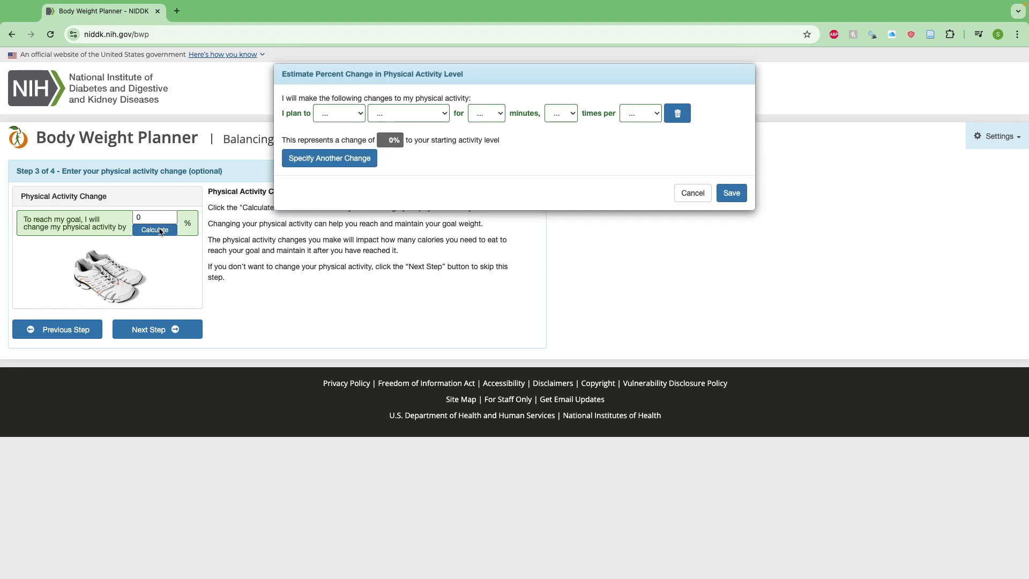
left_click(351, 111)
key("Escape")
key("a")
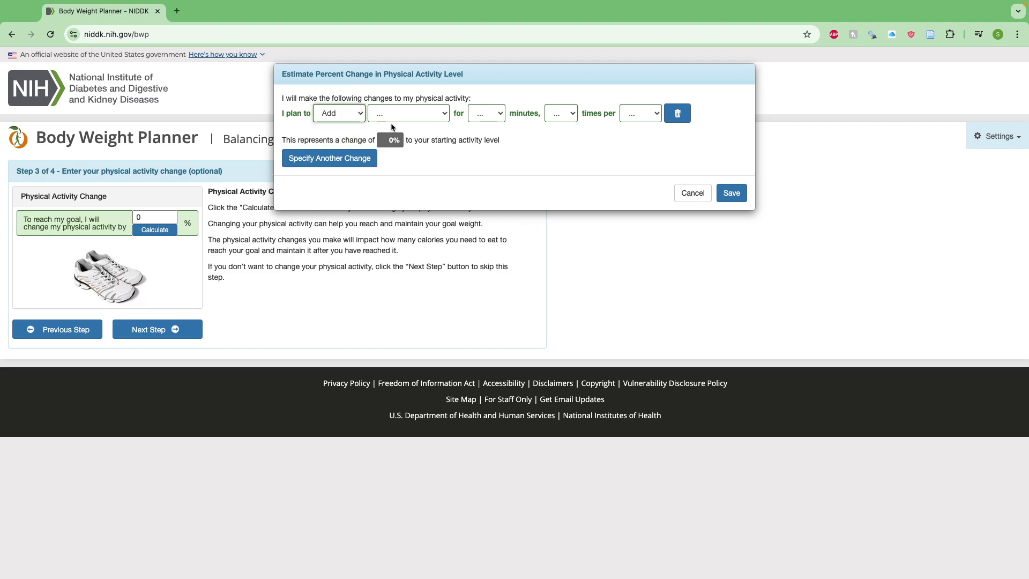
left_click(423, 113)
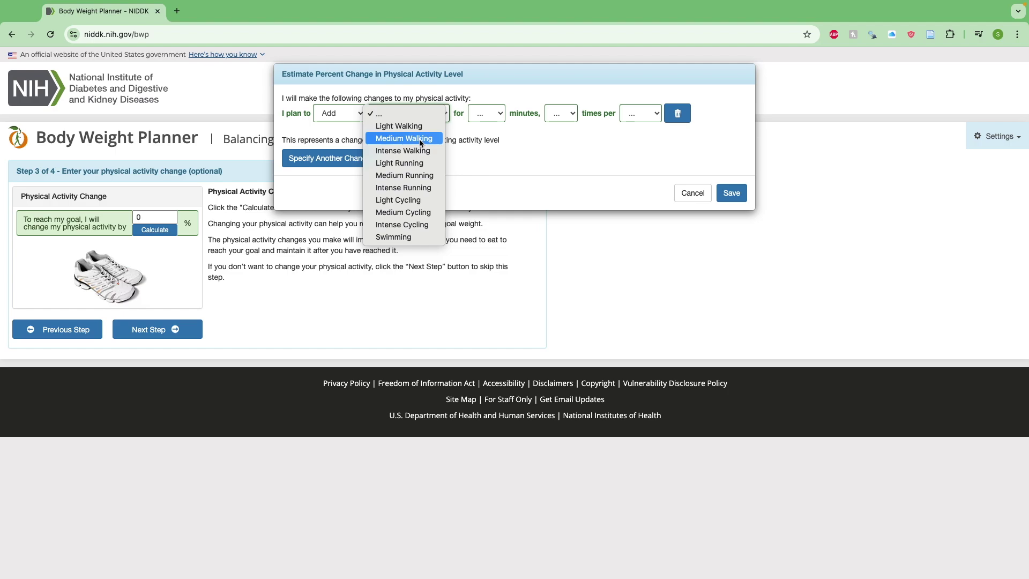
left_click(421, 140)
left_click(489, 113)
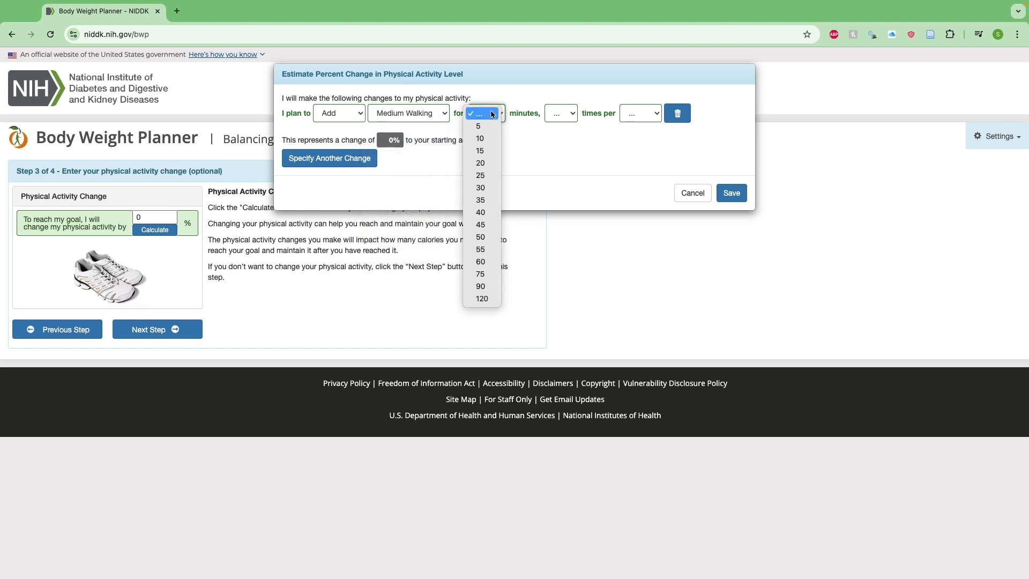
left_click(482, 151)
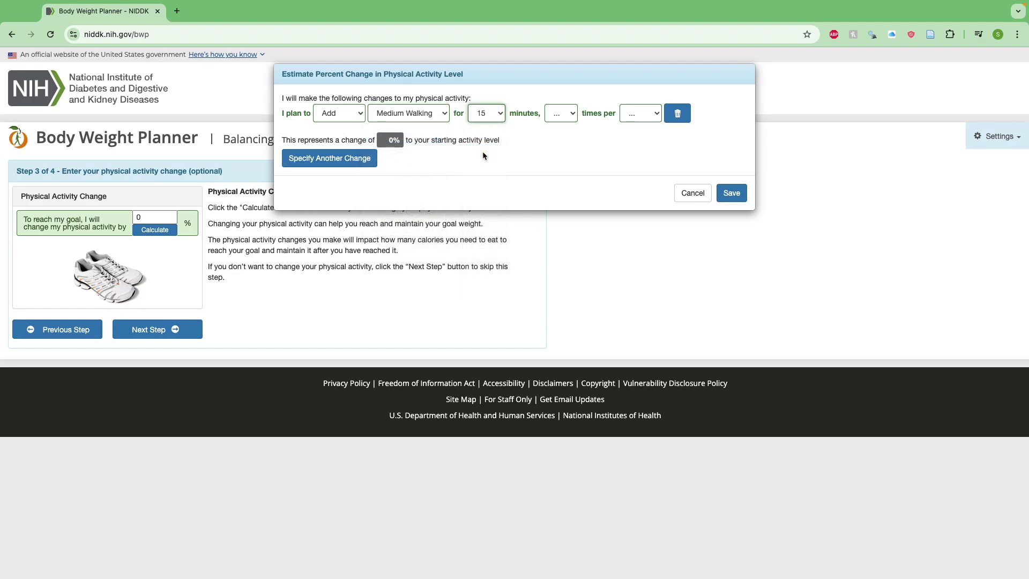
Set the walking frequency to 5 times per week, save the activity change, and continue to the results
left_click(563, 113)
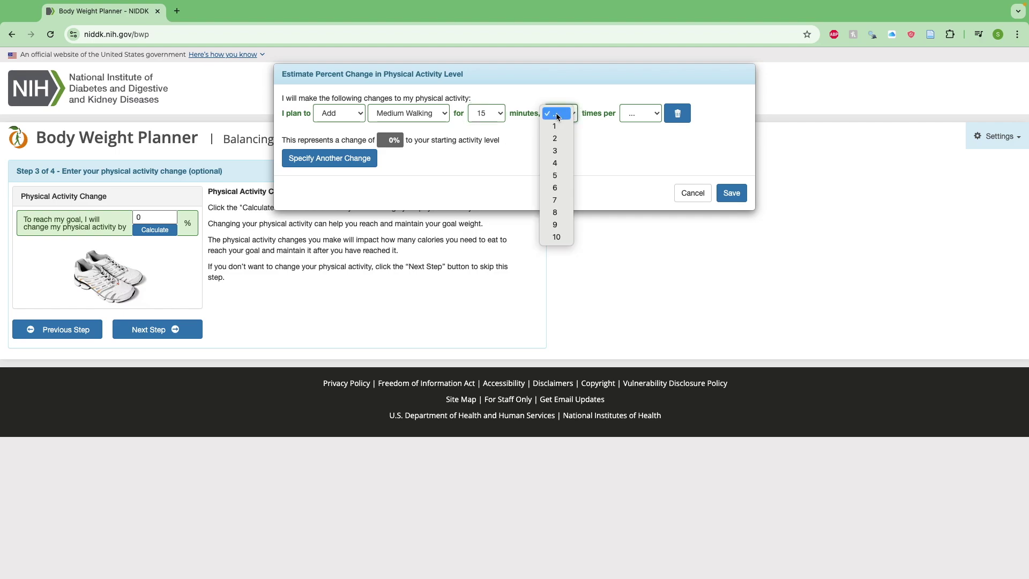
left_click(661, 106)
key("5")
left_click(655, 114)
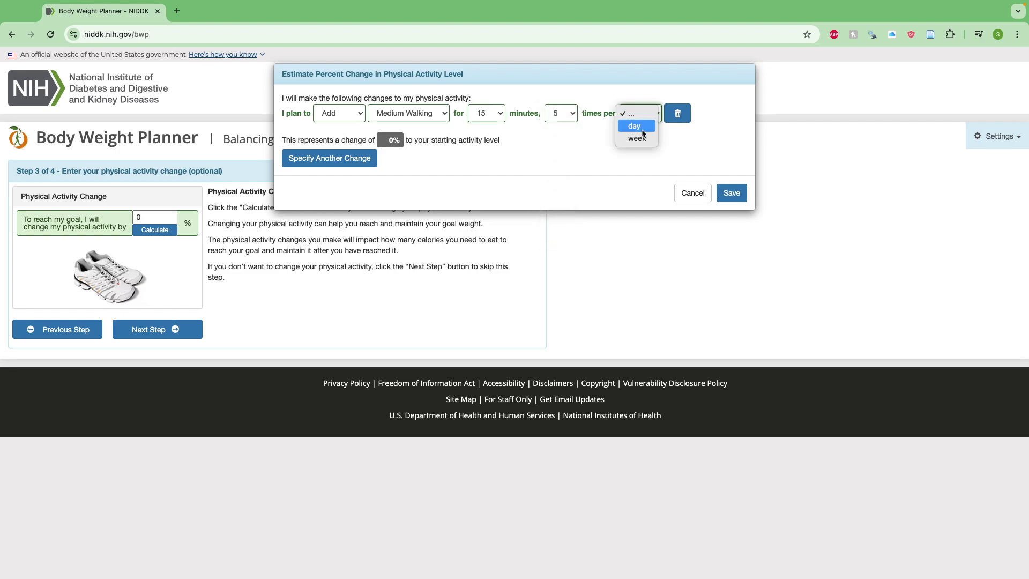
left_click(641, 138)
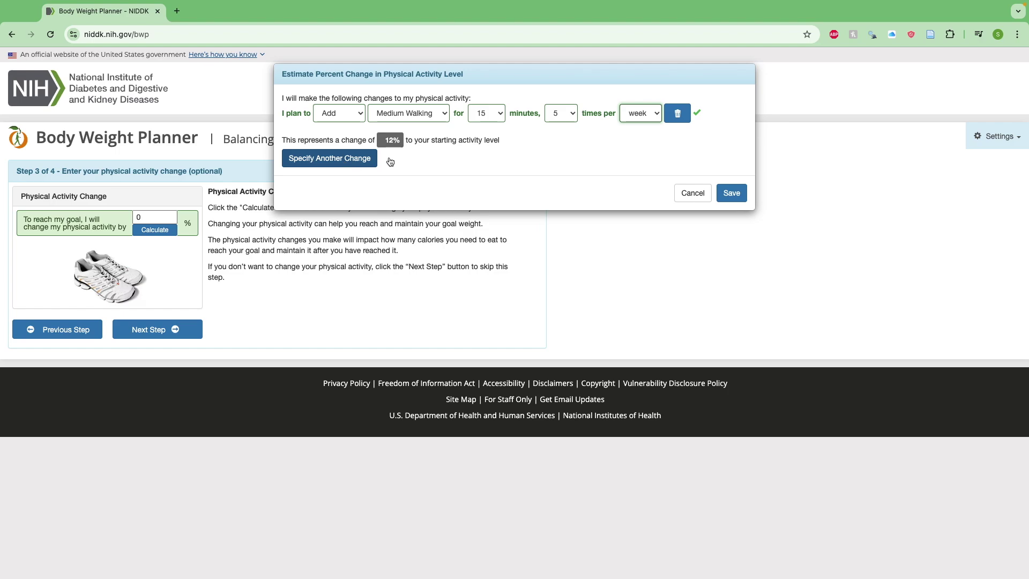
left_click(732, 193)
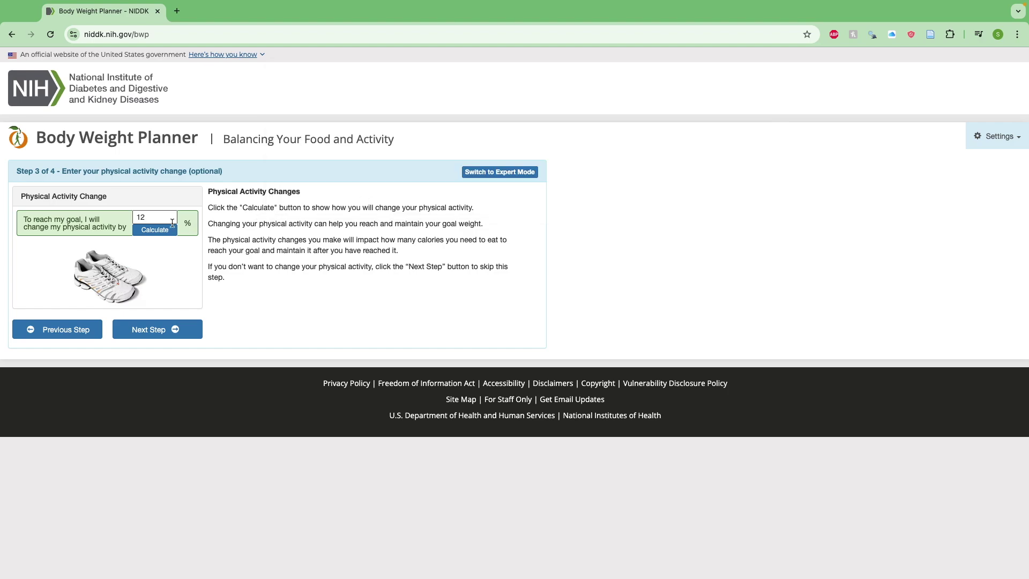
left_click(153, 339)
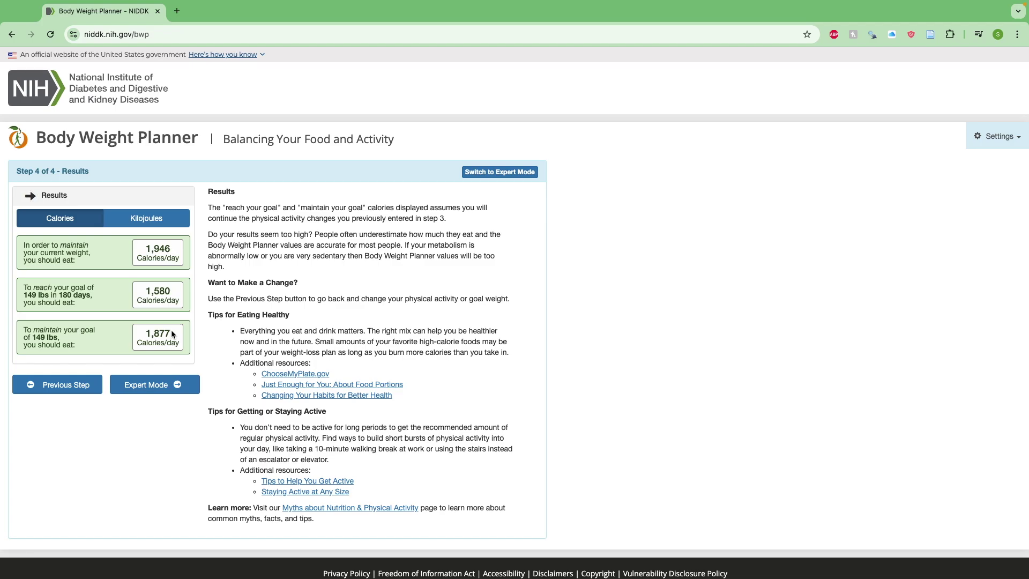
Switch the planner to Expert Mode and set the length of simulation to 180 days
left_click(172, 389)
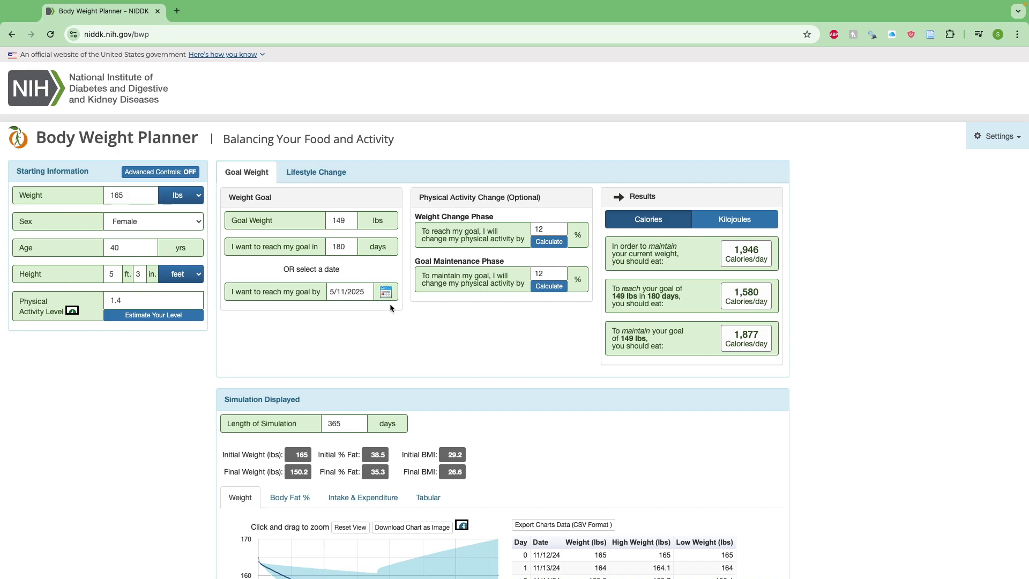
scroll(390, 303, "down", 4)
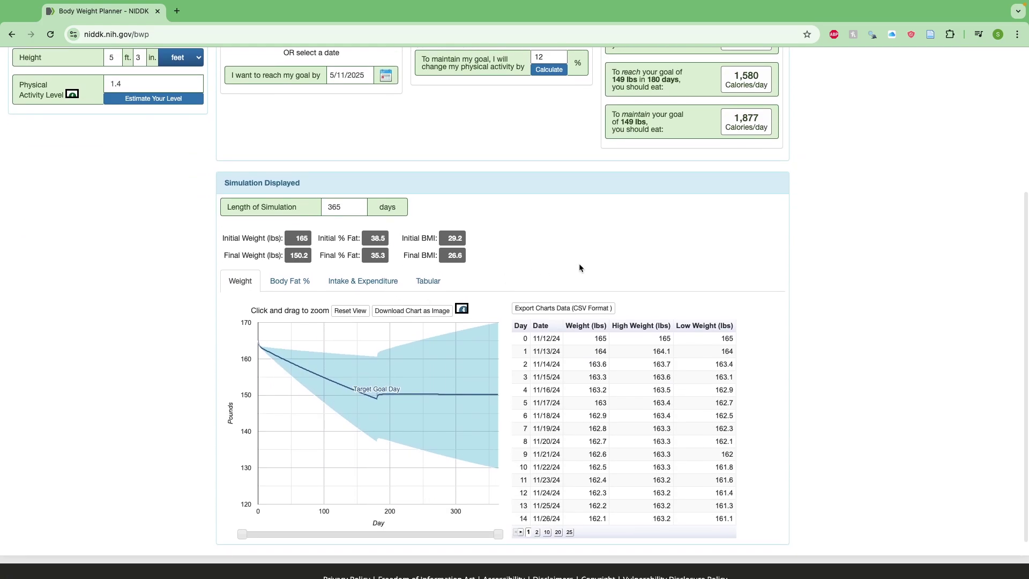
scroll(579, 267, "up", 1)
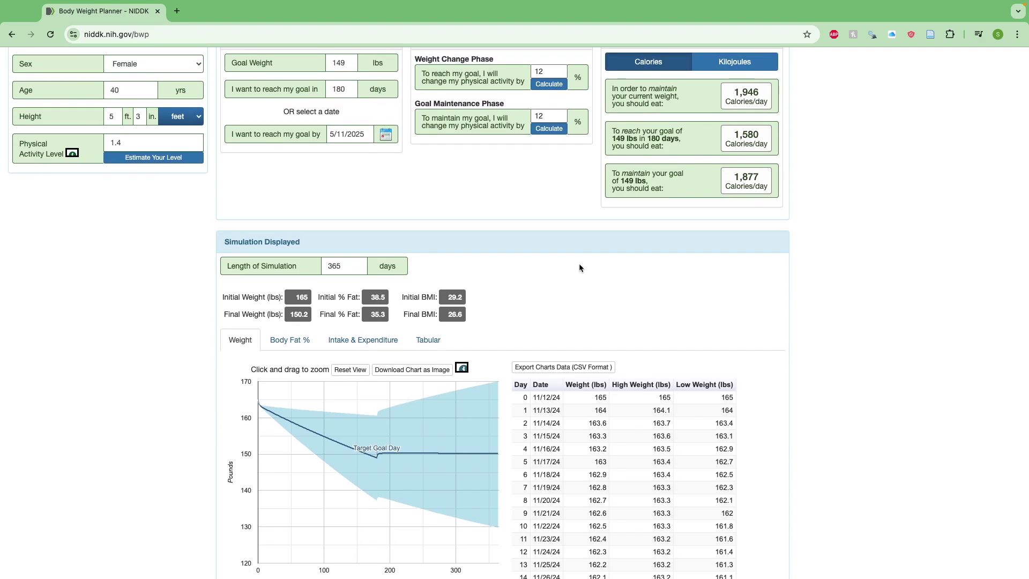
scroll(580, 266, "down", 1)
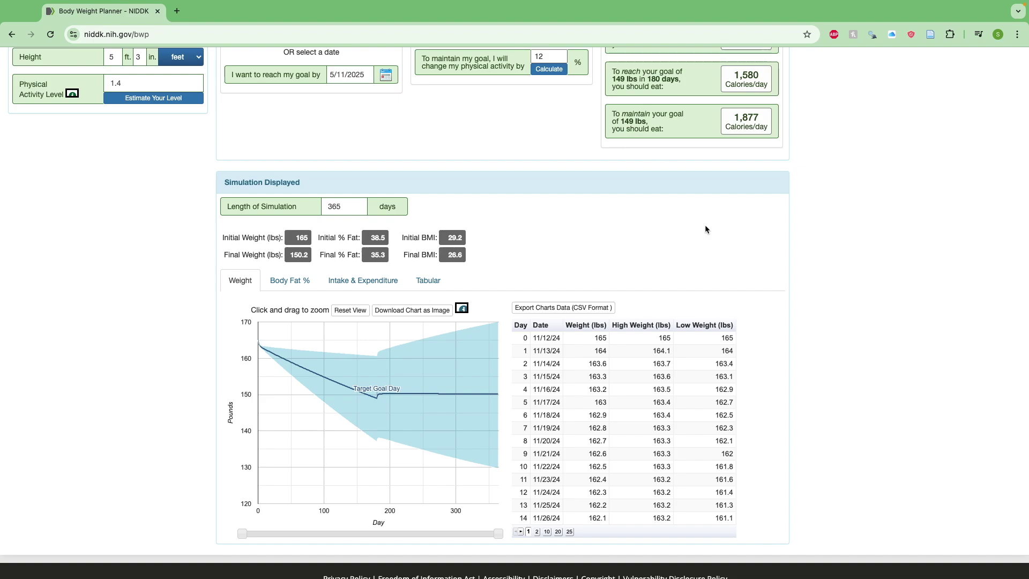
left_click(348, 206)
key("BackSpace")
key("BackSpace")
type("1")
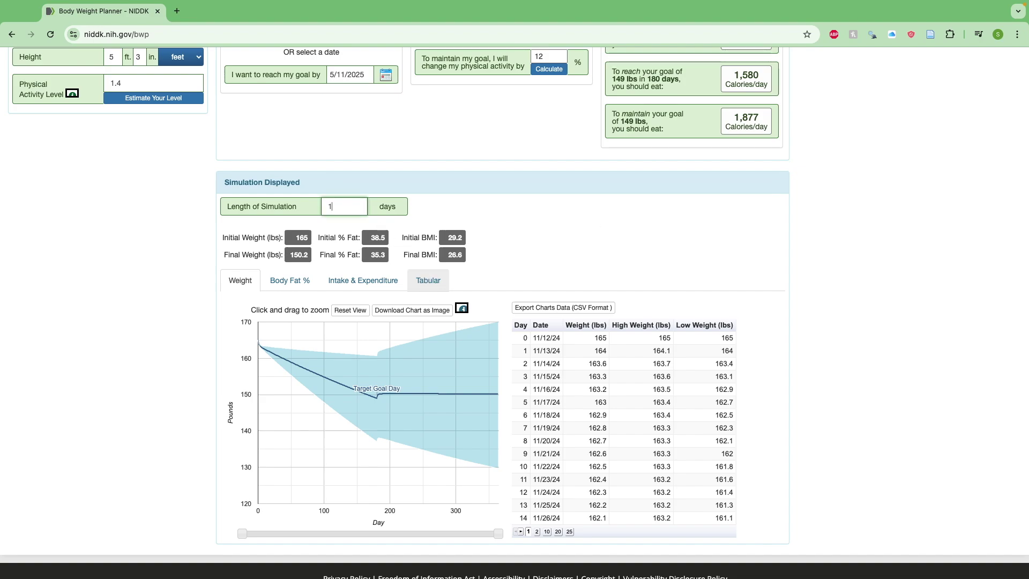
type("80")
mouse_move(377, 400)
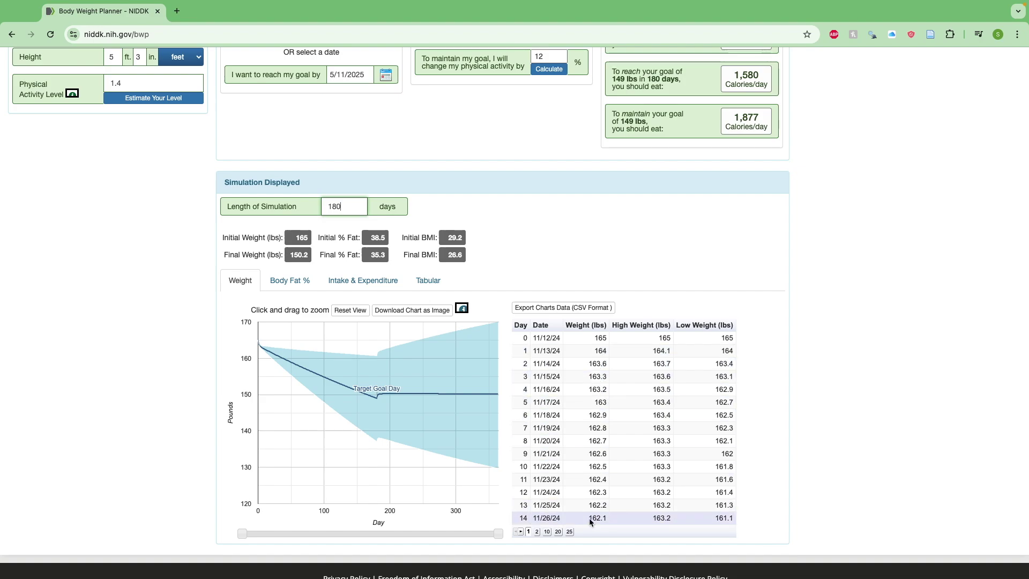
Open the Lifestyle Change settings and turn on the advanced controls for both the lifestyle changes and the starting information
scroll(806, 324, "up", 2)
scroll(806, 327, "up", 3)
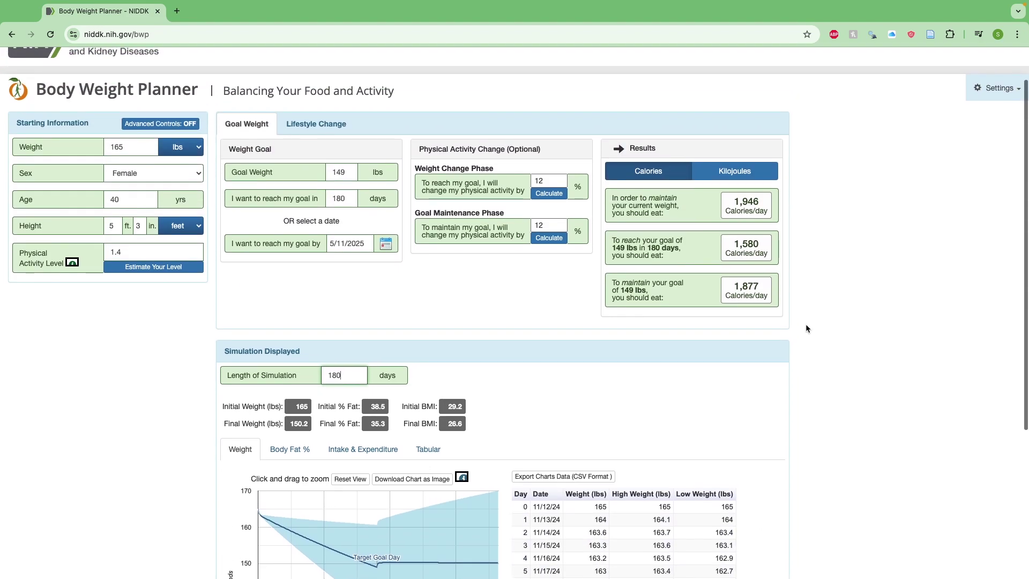
left_click(332, 128)
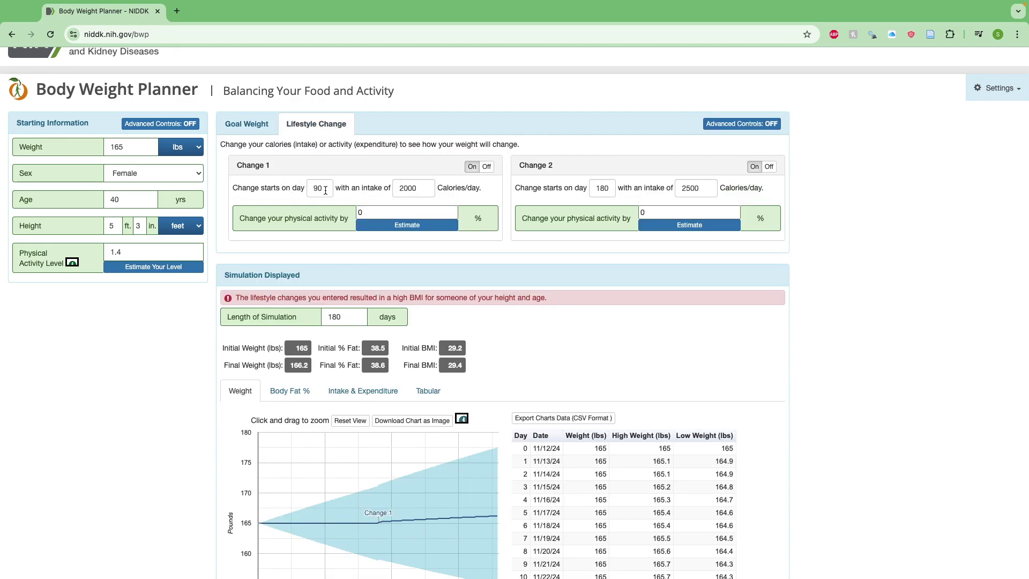
left_click(325, 189)
left_click(723, 128)
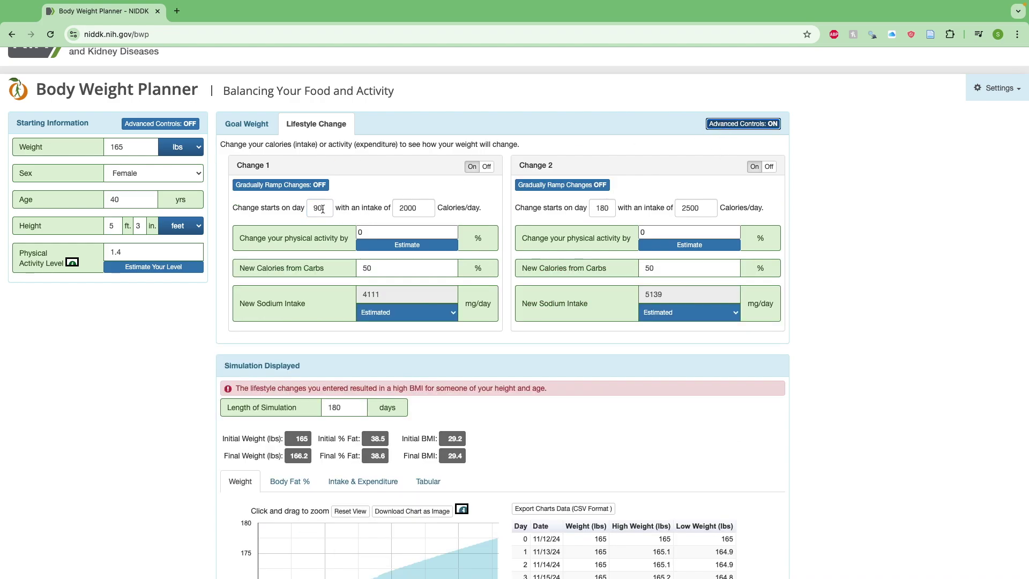
left_click(159, 124)
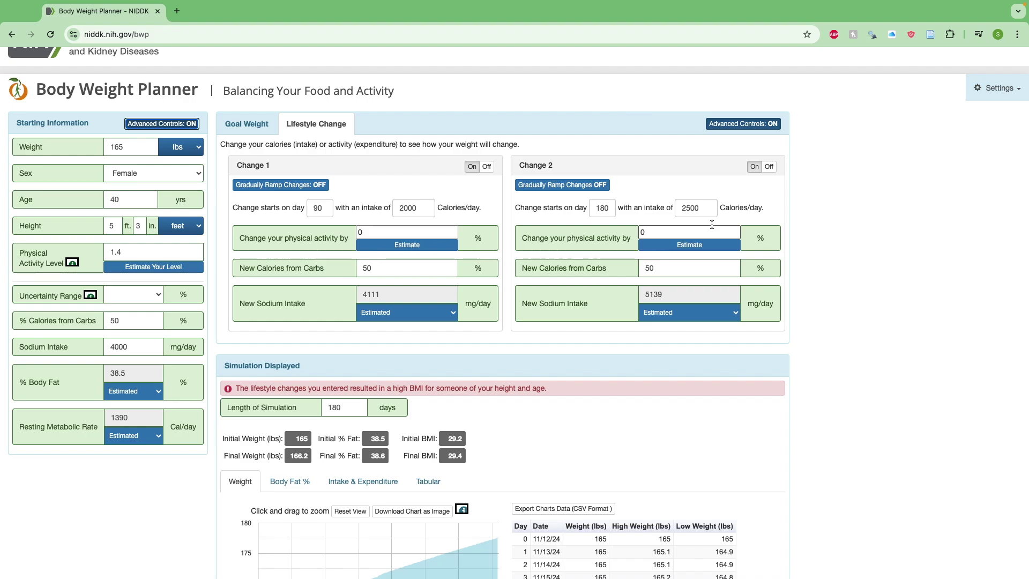
mouse_move(745, 7)
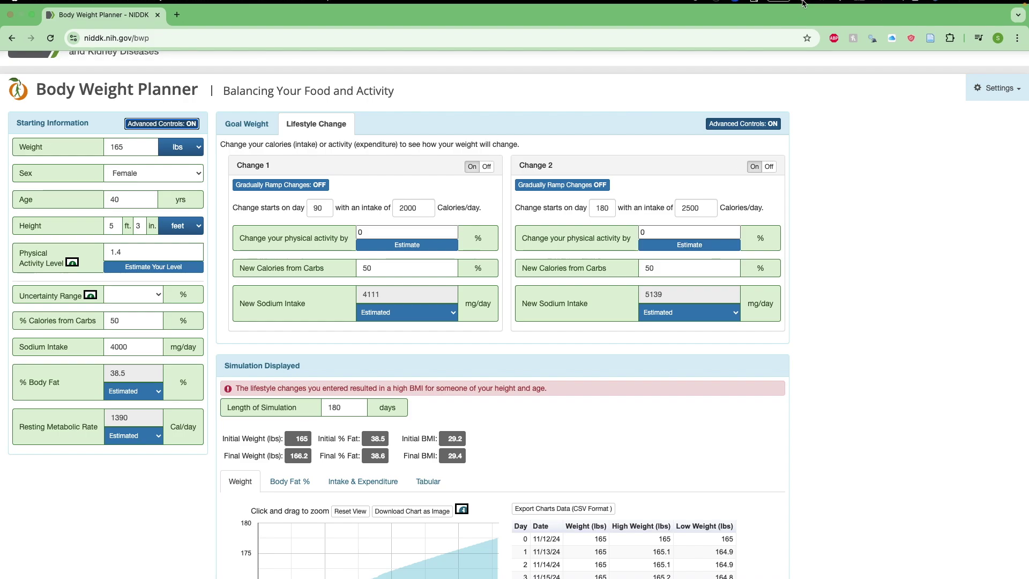